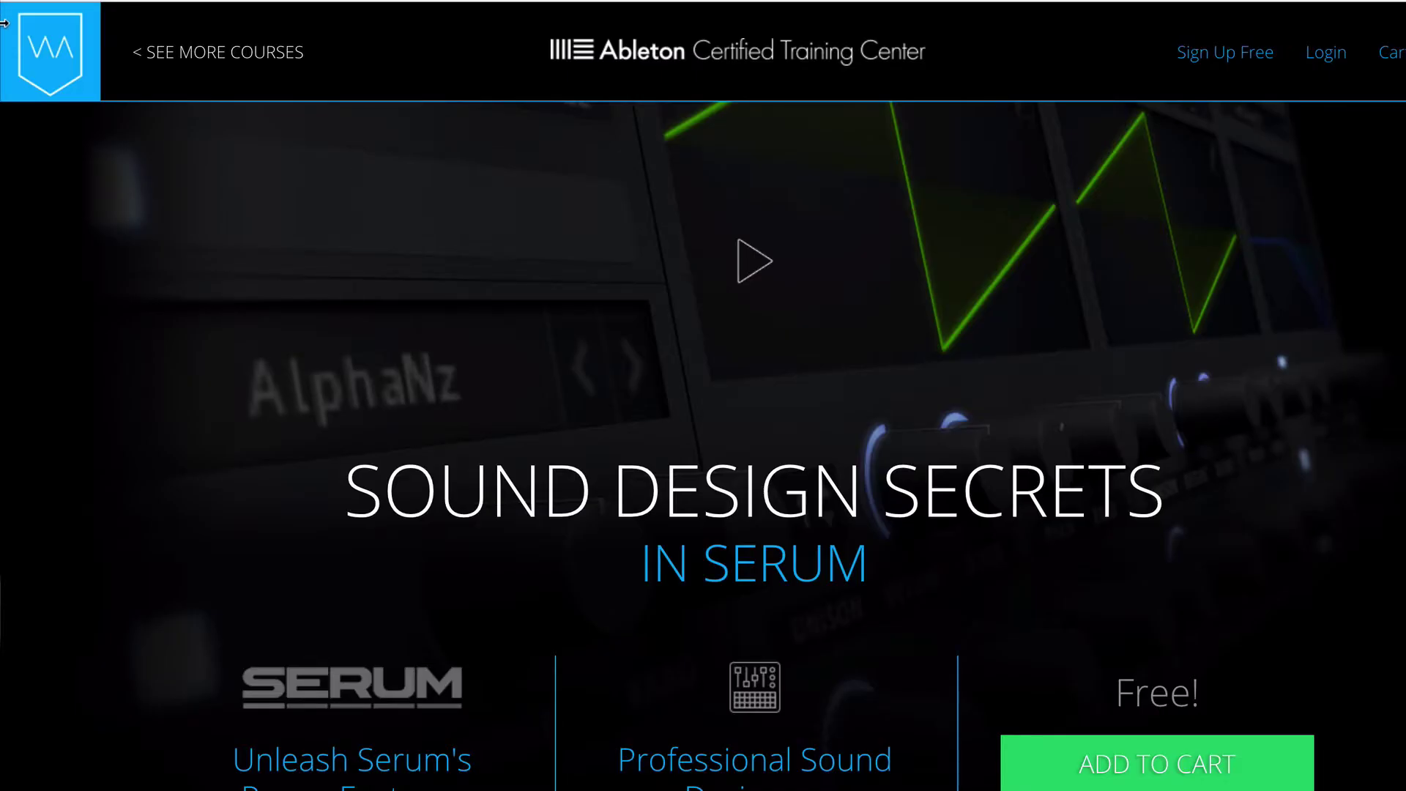
Step: Scroll the Sound Design Secrets in Serum page down to the What You'll Learn modules
{"action": "scroll", "coordinate": [5, 23], "scroll_direction": "down", "scroll_amount": 8}
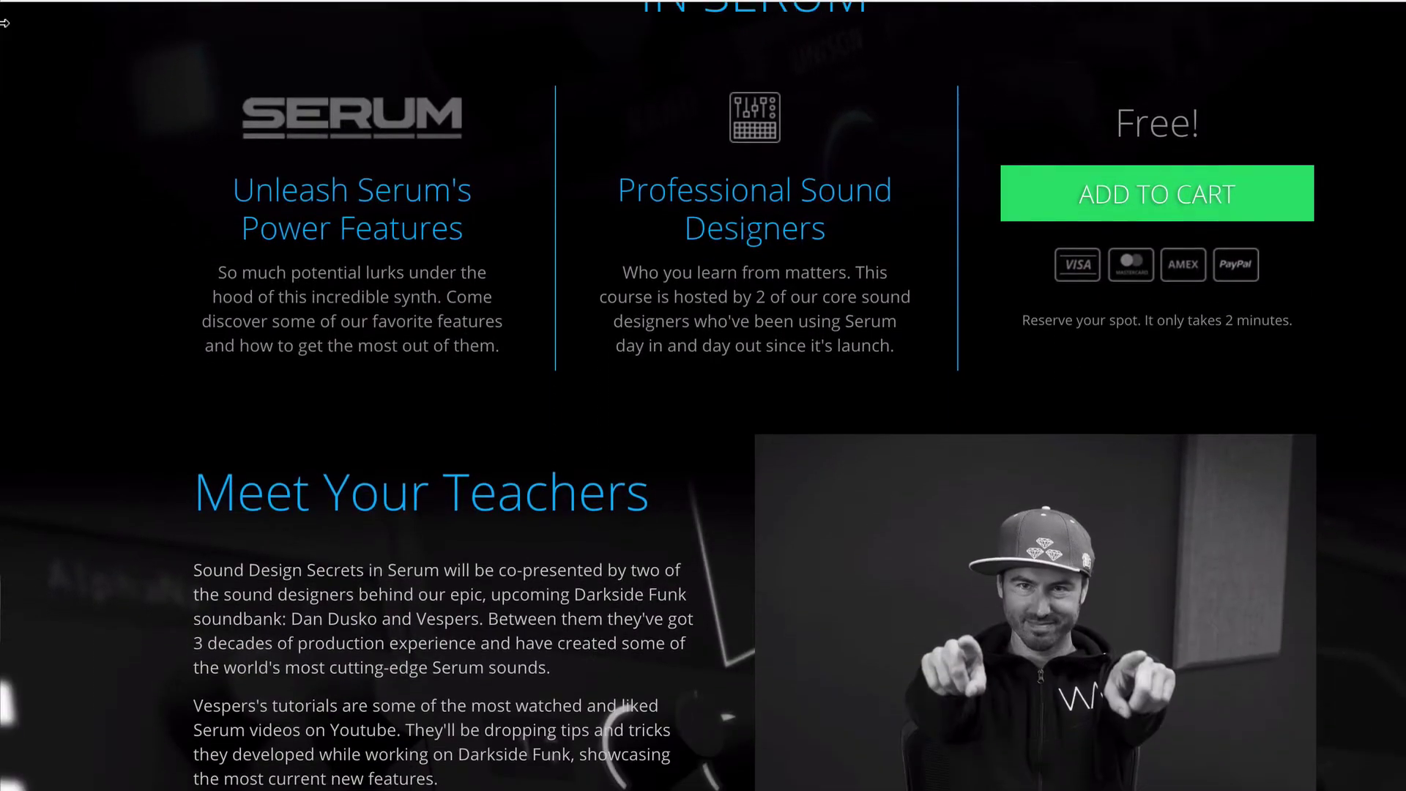
{"action": "scroll", "coordinate": [4, 24], "scroll_direction": "down", "scroll_amount": 8}
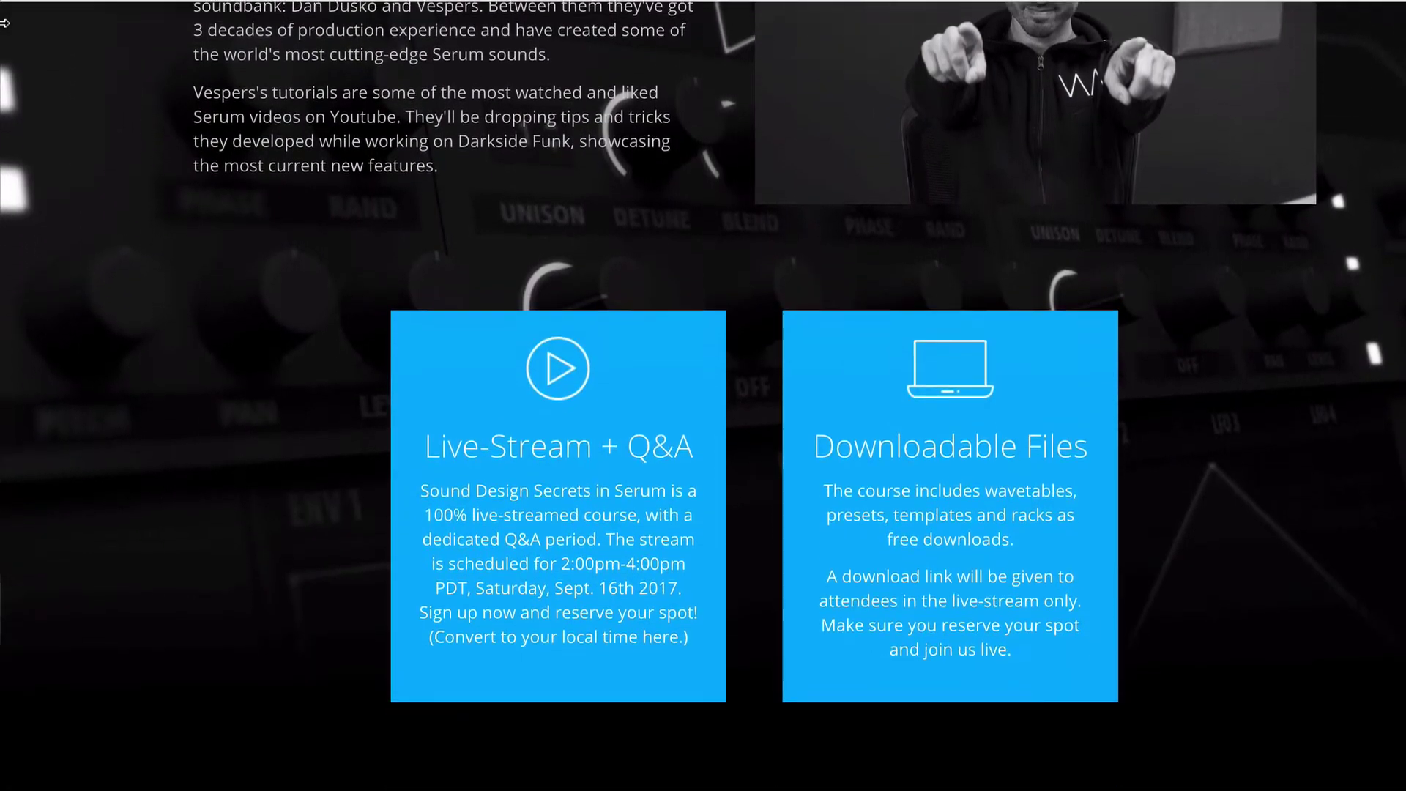
{"action": "scroll", "coordinate": [4, 23], "scroll_direction": "down", "scroll_amount": 10}
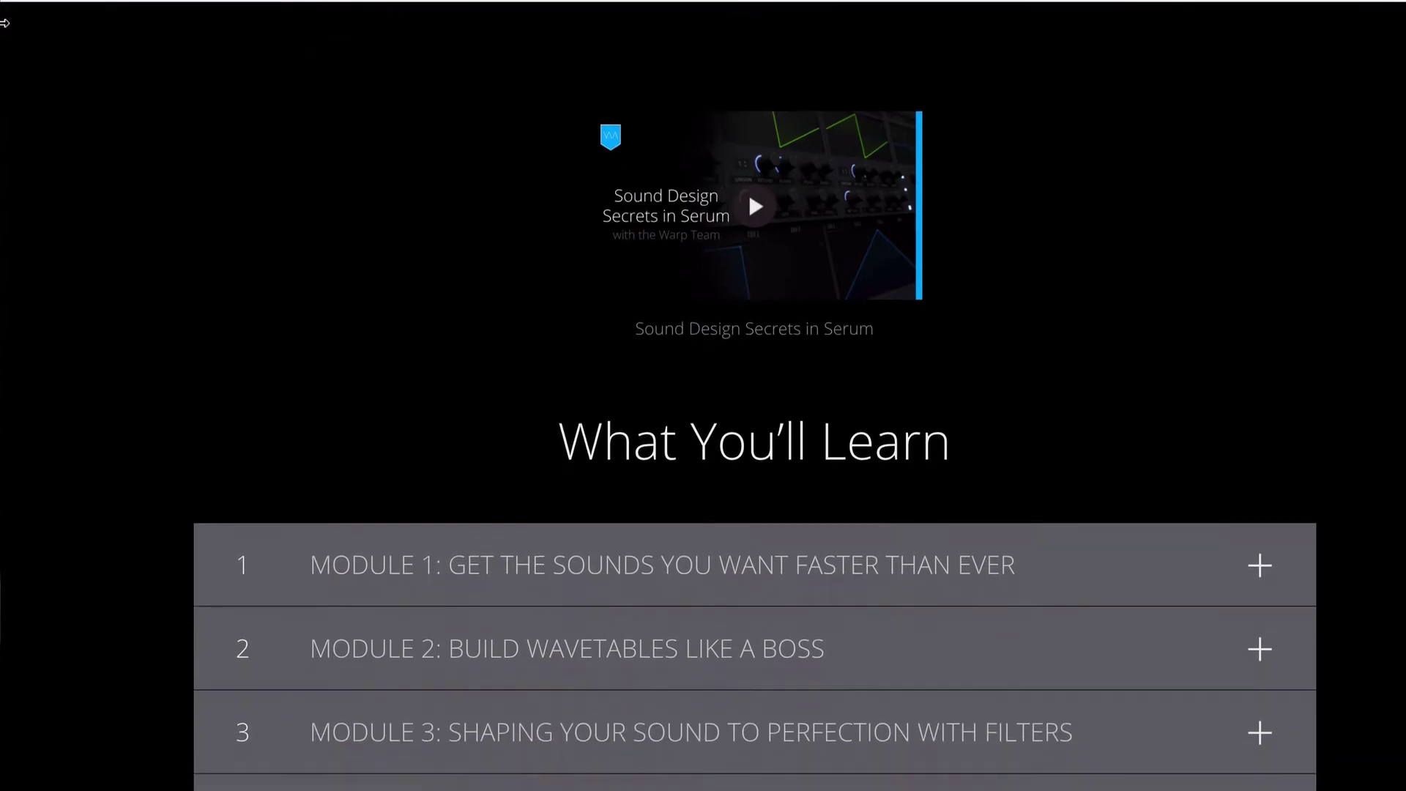
{"action": "scroll", "coordinate": [4, 24], "scroll_direction": "down", "scroll_amount": 5}
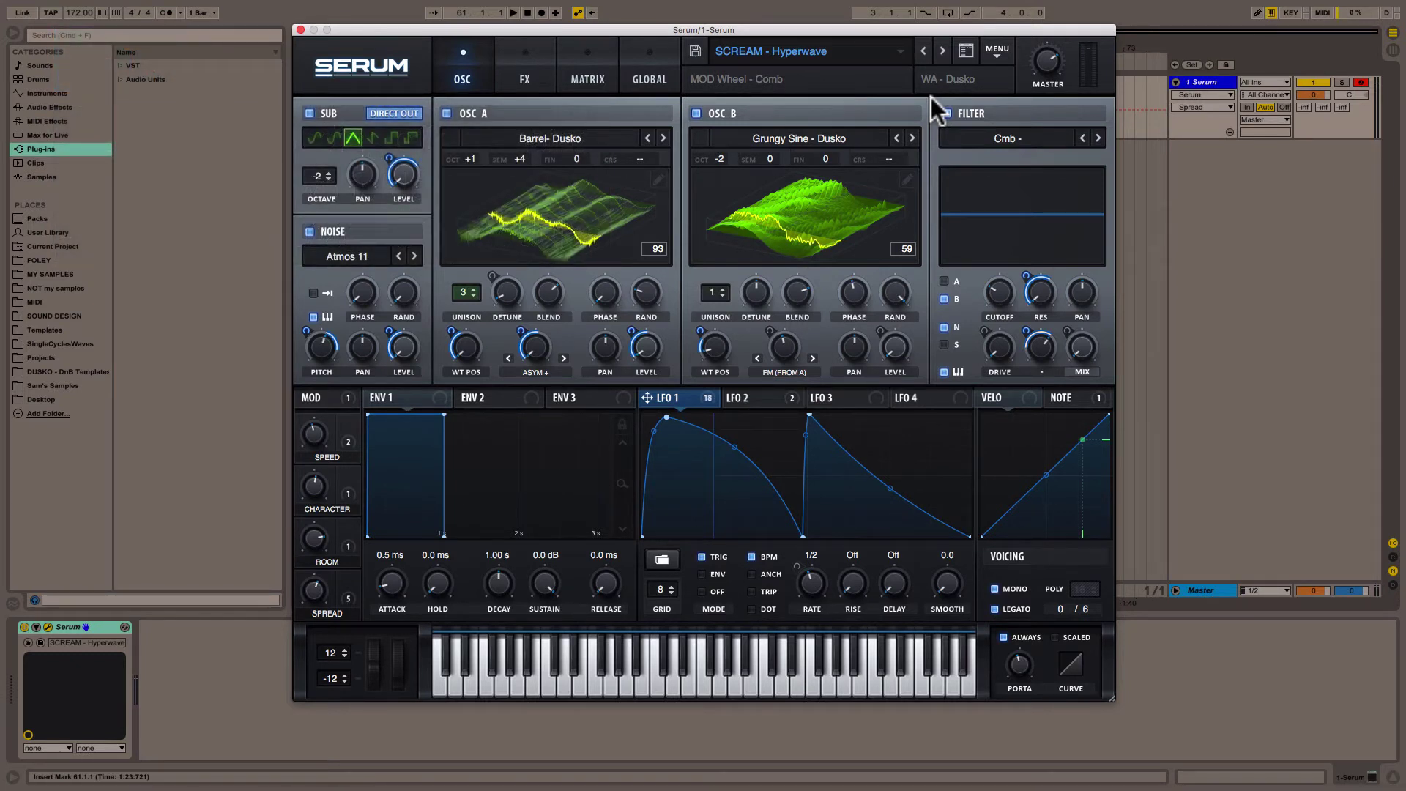
Step: Switch on the Delay effect in Serum's FX rack and show its module
{"action": "left_click", "coordinate": [533, 74]}
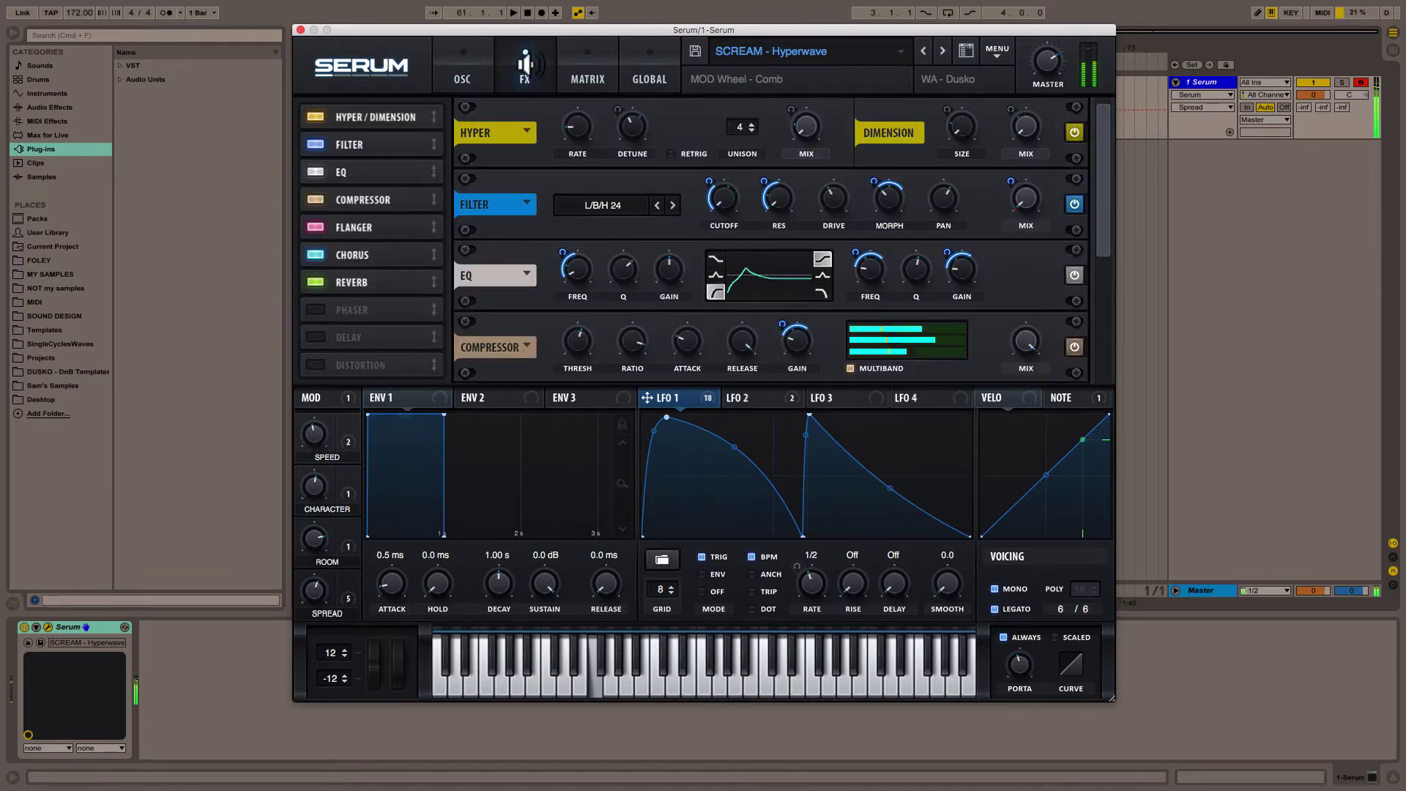
{"action": "left_click", "coordinate": [316, 337]}
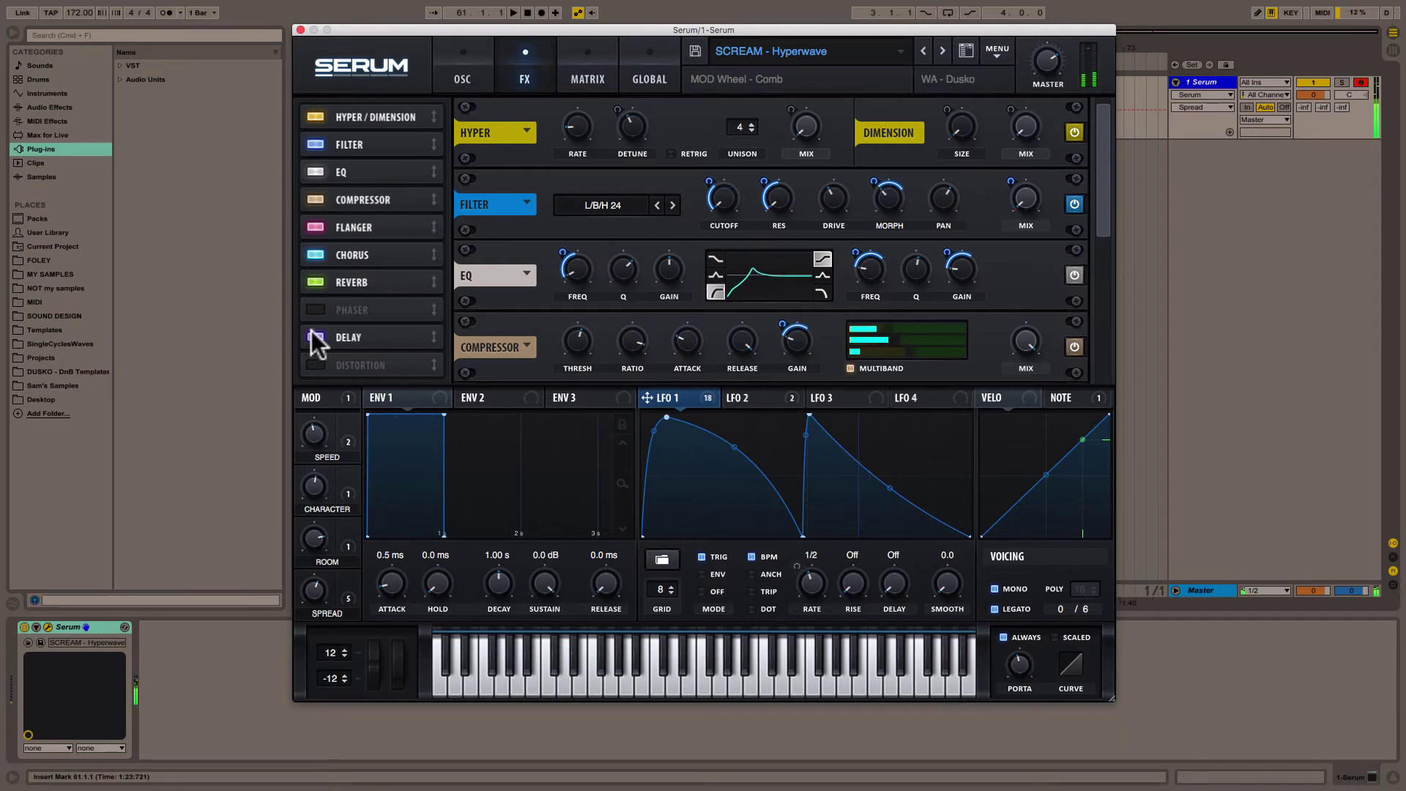
{"action": "left_click", "coordinate": [333, 331]}
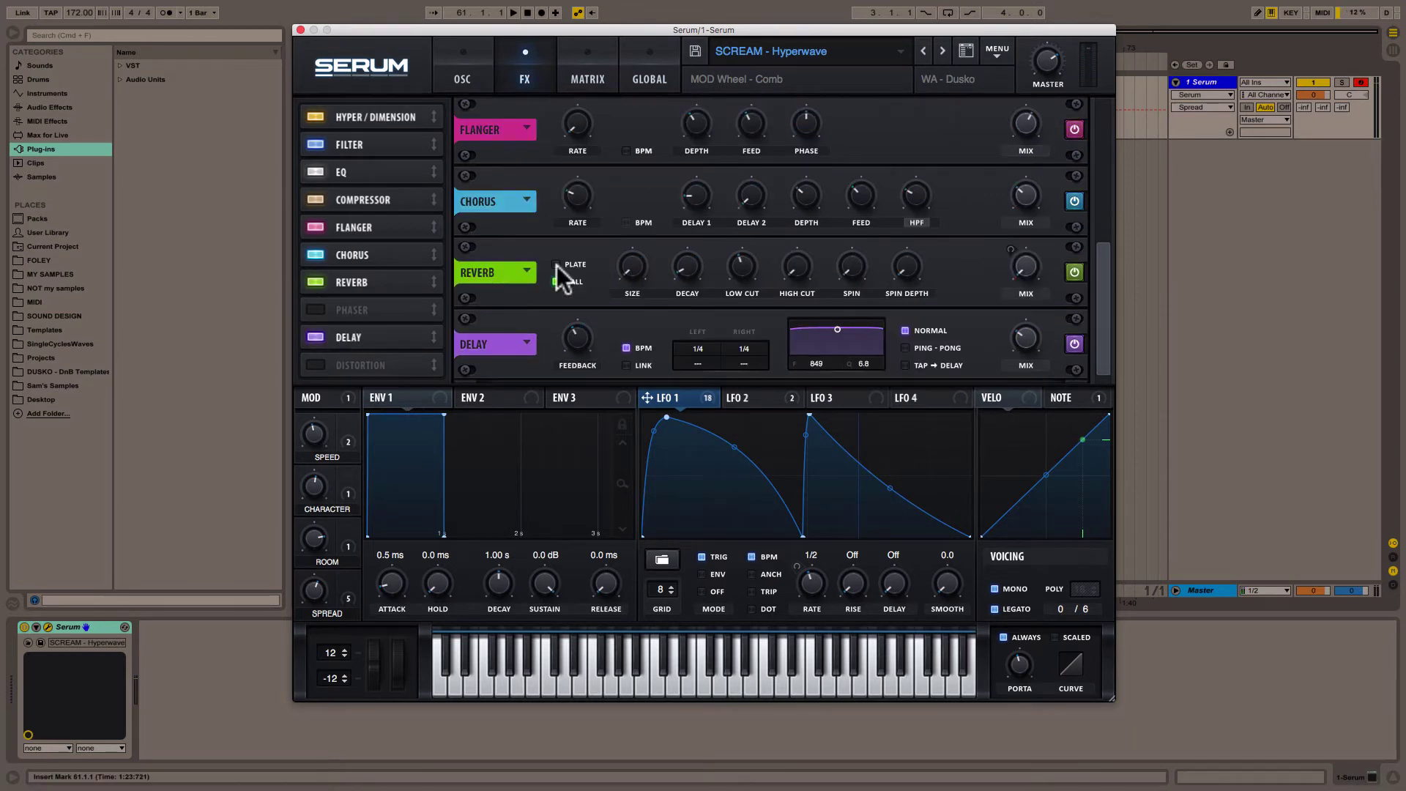
Step: Save the effect chain as DSF_Chain_7 in the CHAINS folder
{"action": "left_click", "coordinate": [1001, 52]}
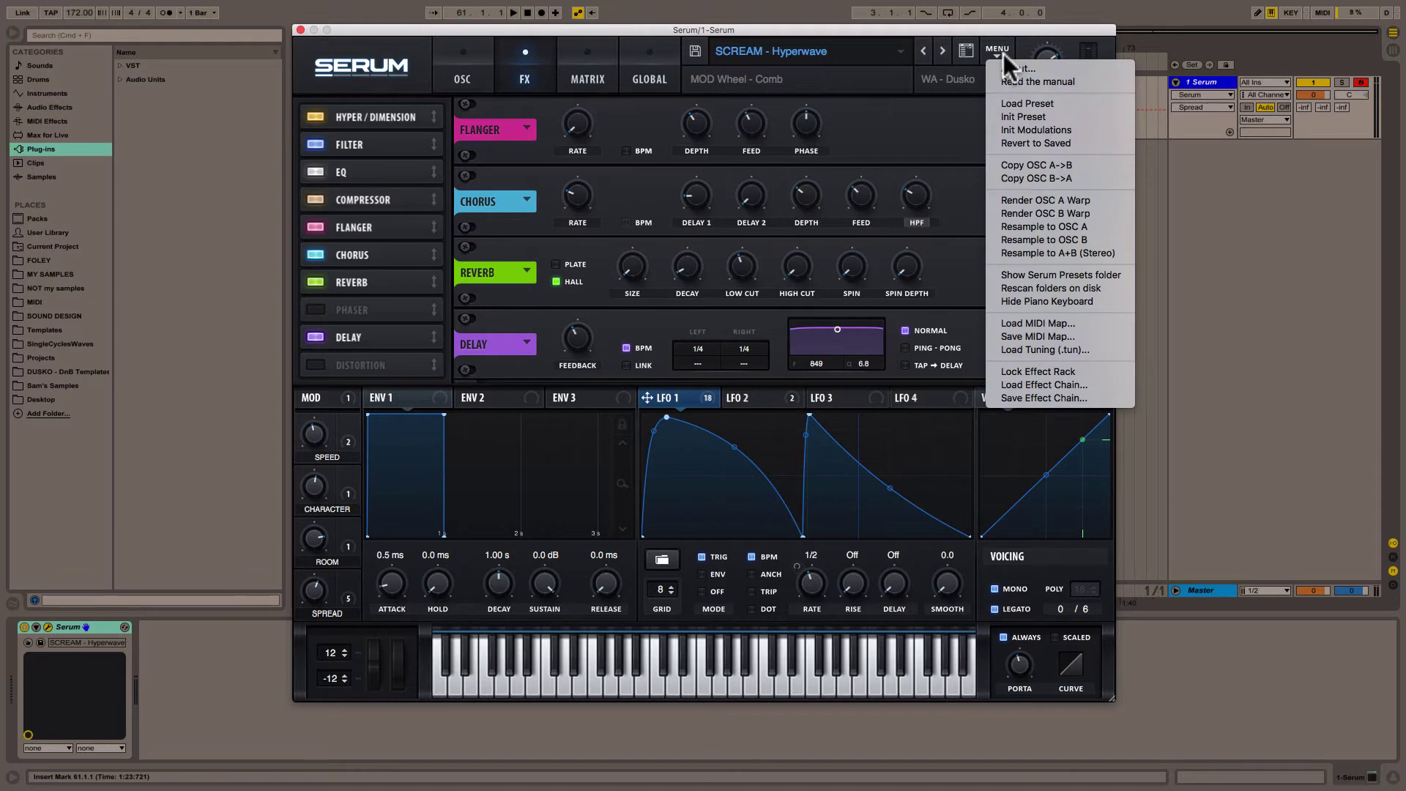
{"action": "left_click", "coordinate": [1021, 396]}
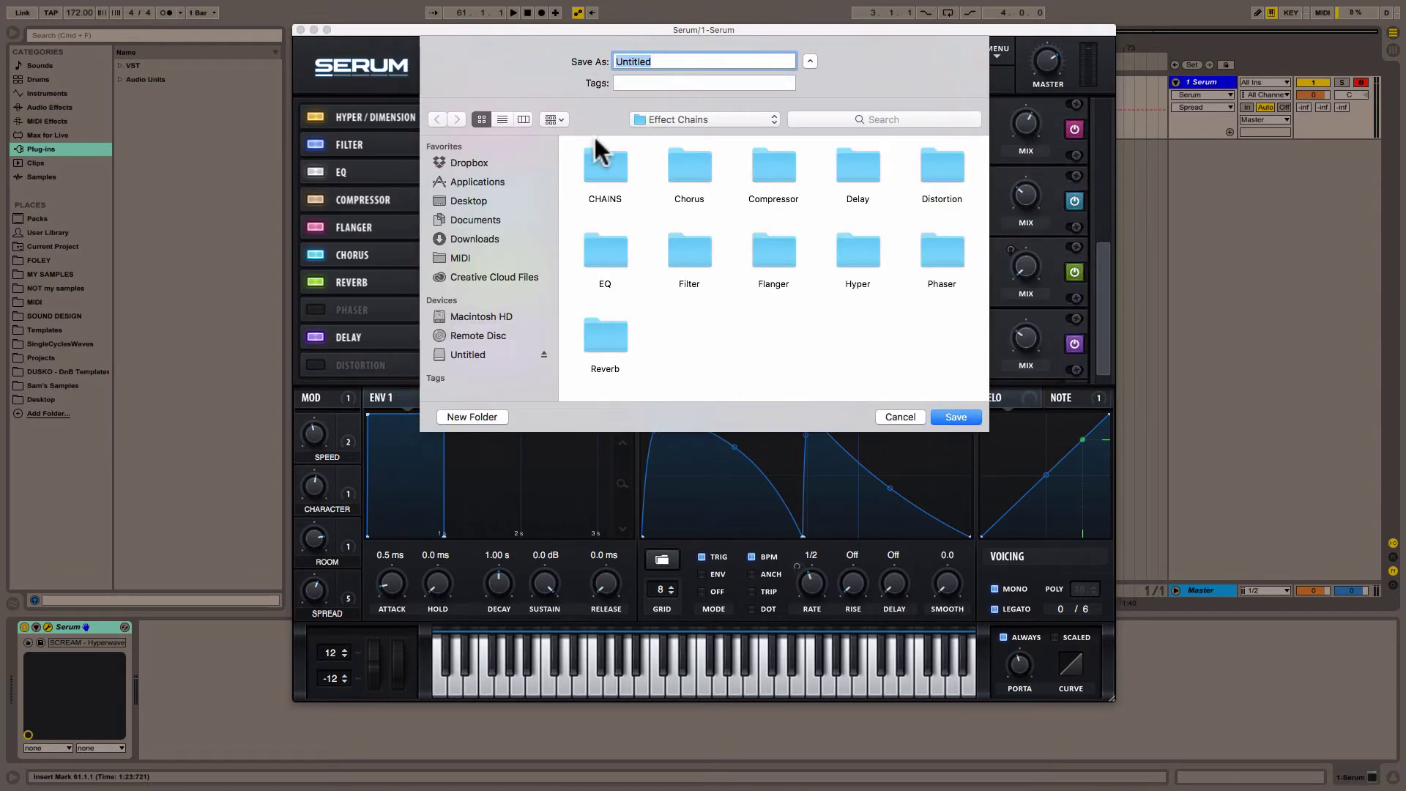
{"action": "double_click", "coordinate": [605, 175]}
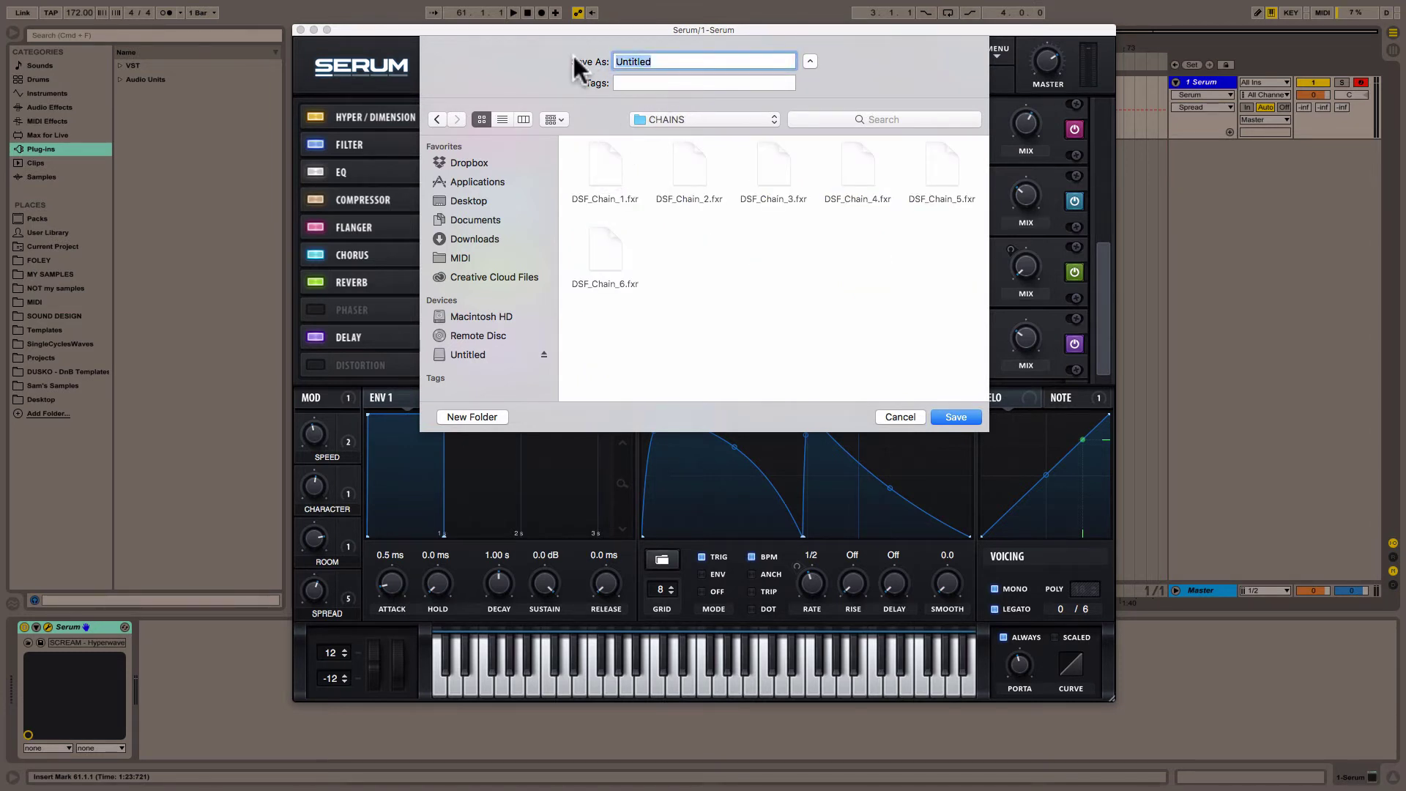
{"action": "type", "text": "DSF_Chain_7"}
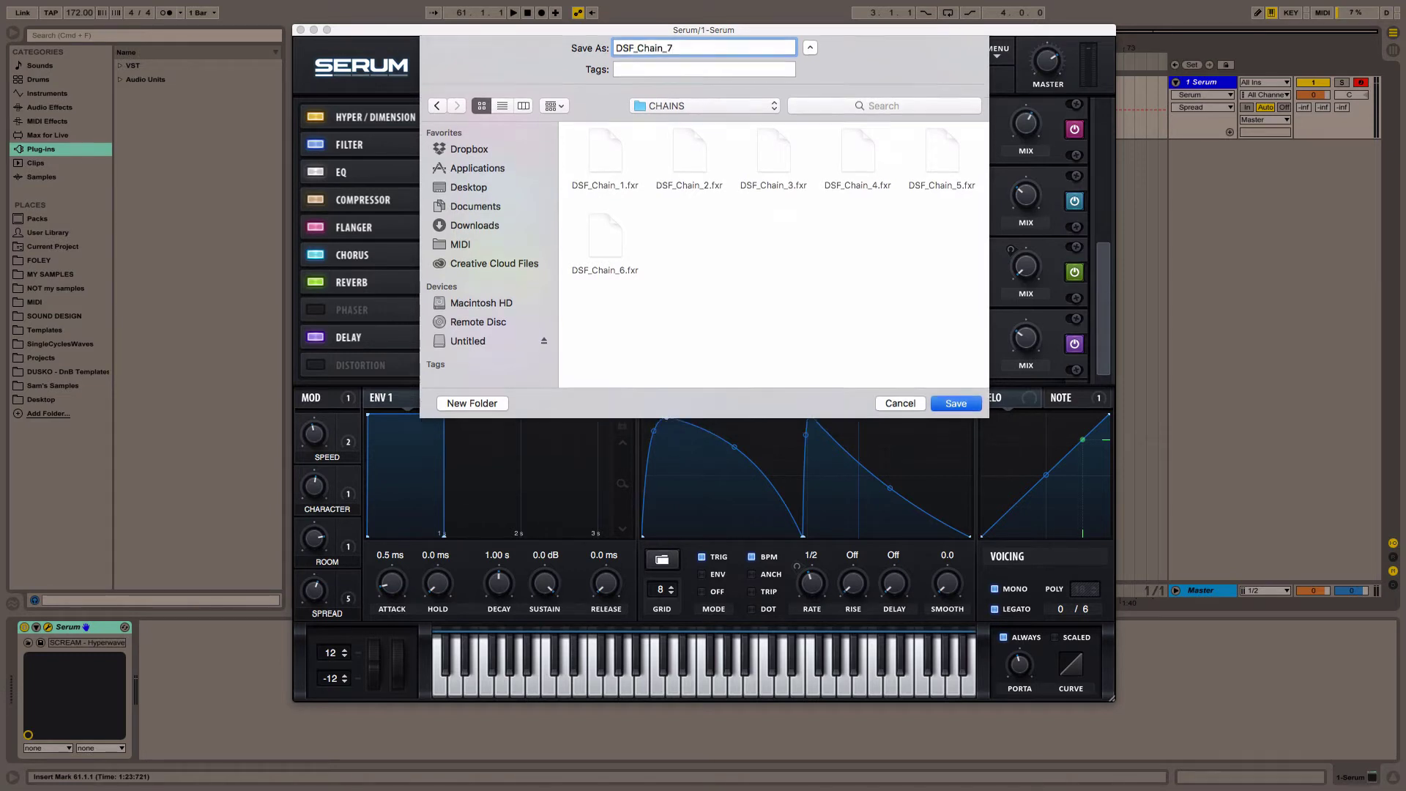
{"action": "key", "text": "Return"}
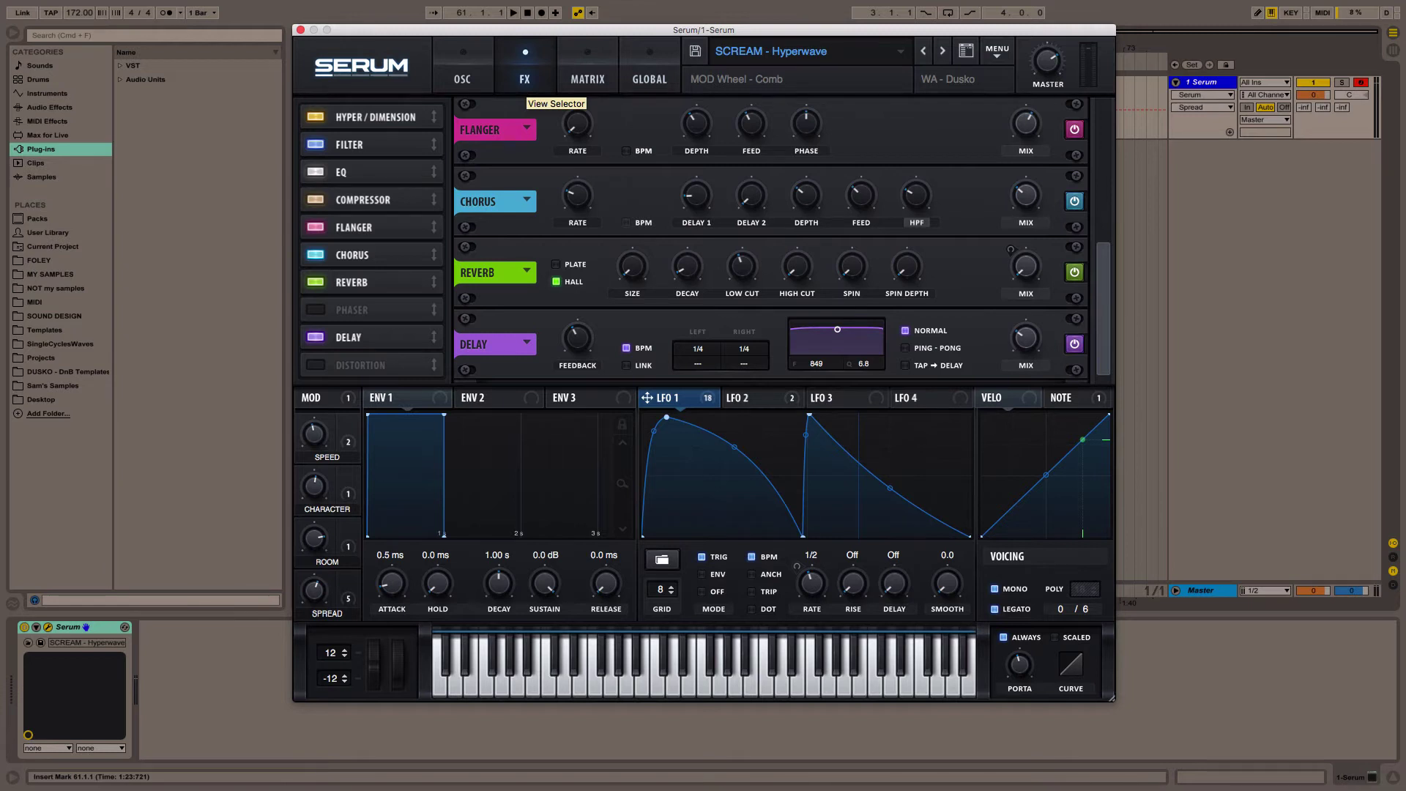
Step: Jump the FX rack view to the Filter module
{"action": "left_click", "coordinate": [393, 140]}
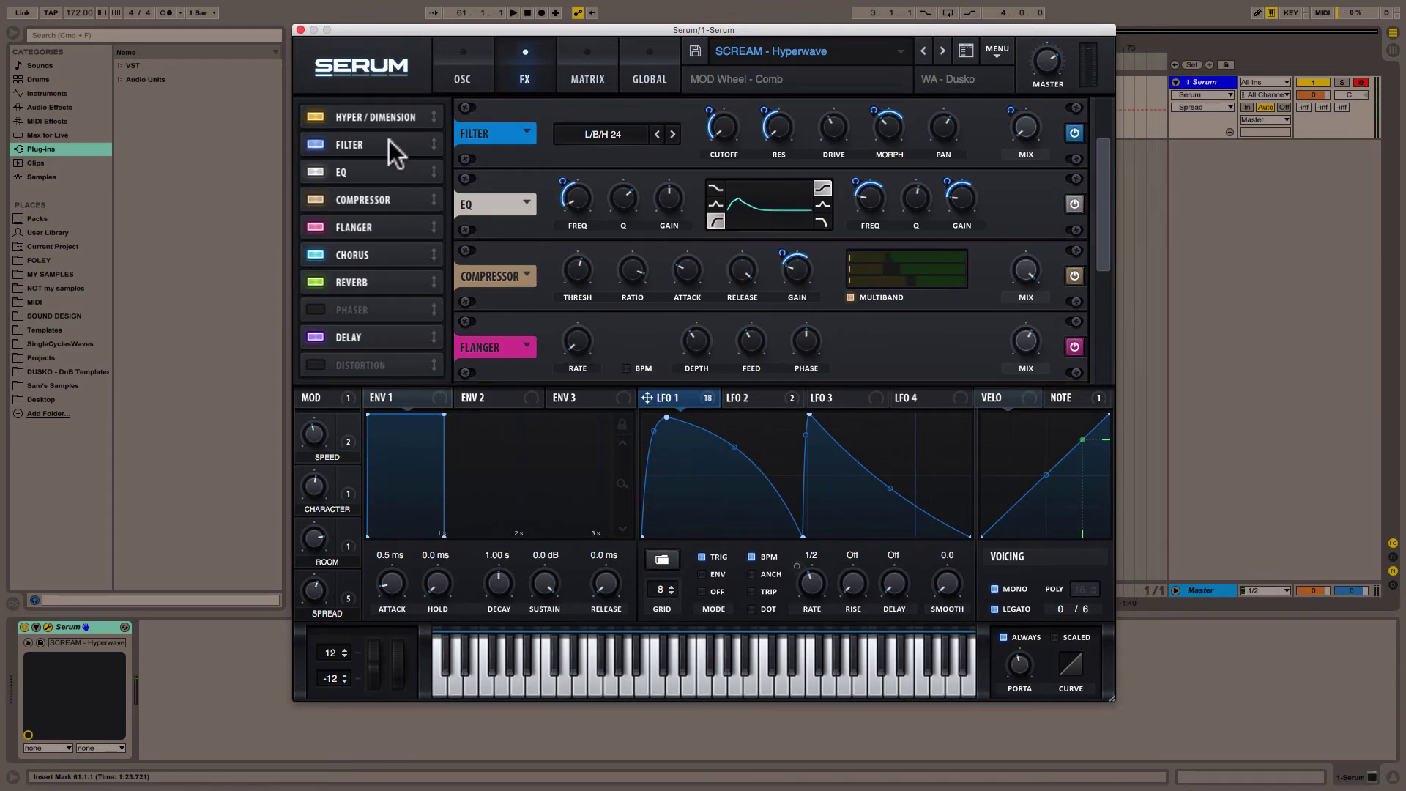
Step: Load the DSF_Chain_2.fxr effect chain from CHAINS and view its Distortion and Compressor modules
{"action": "left_click", "coordinate": [990, 54]}
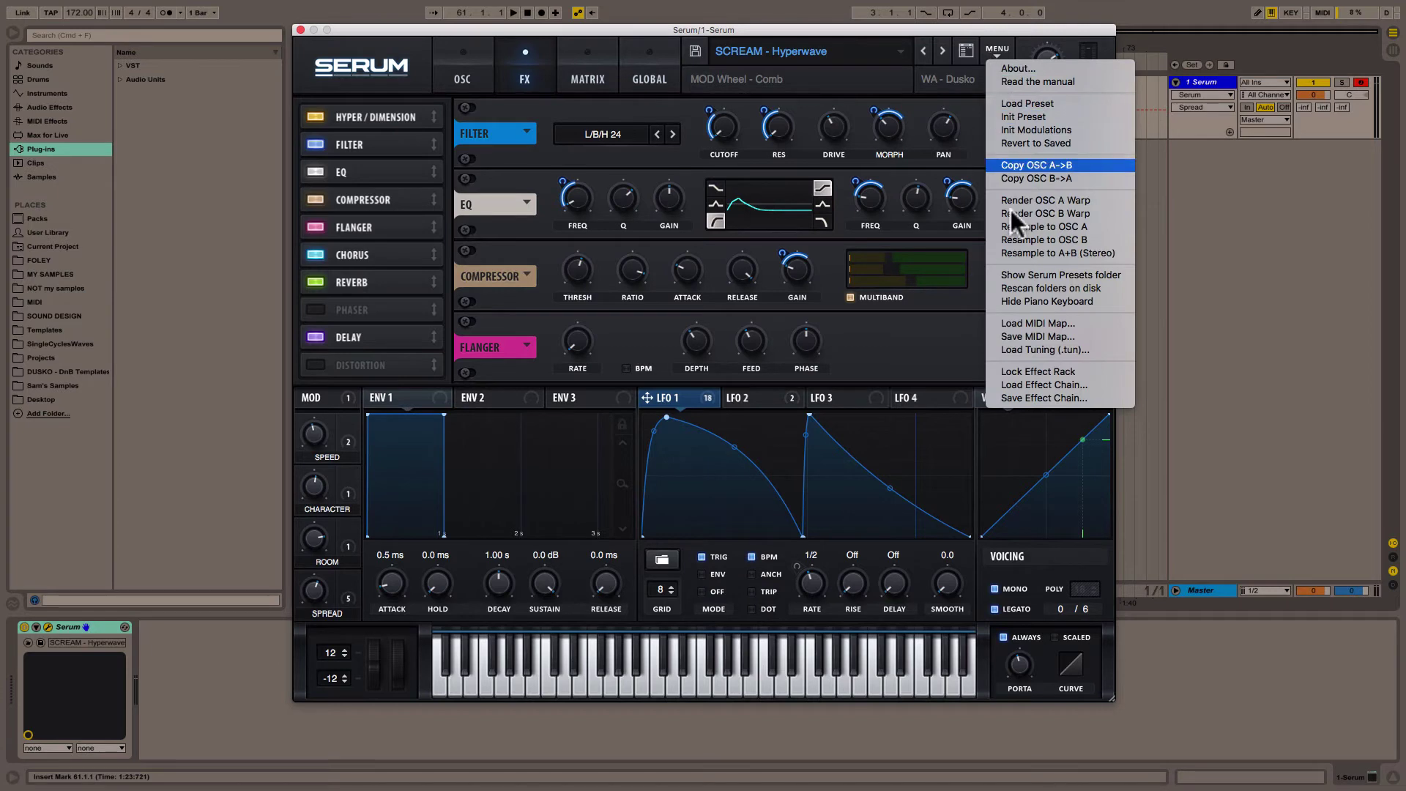
{"action": "left_click", "coordinate": [1005, 385]}
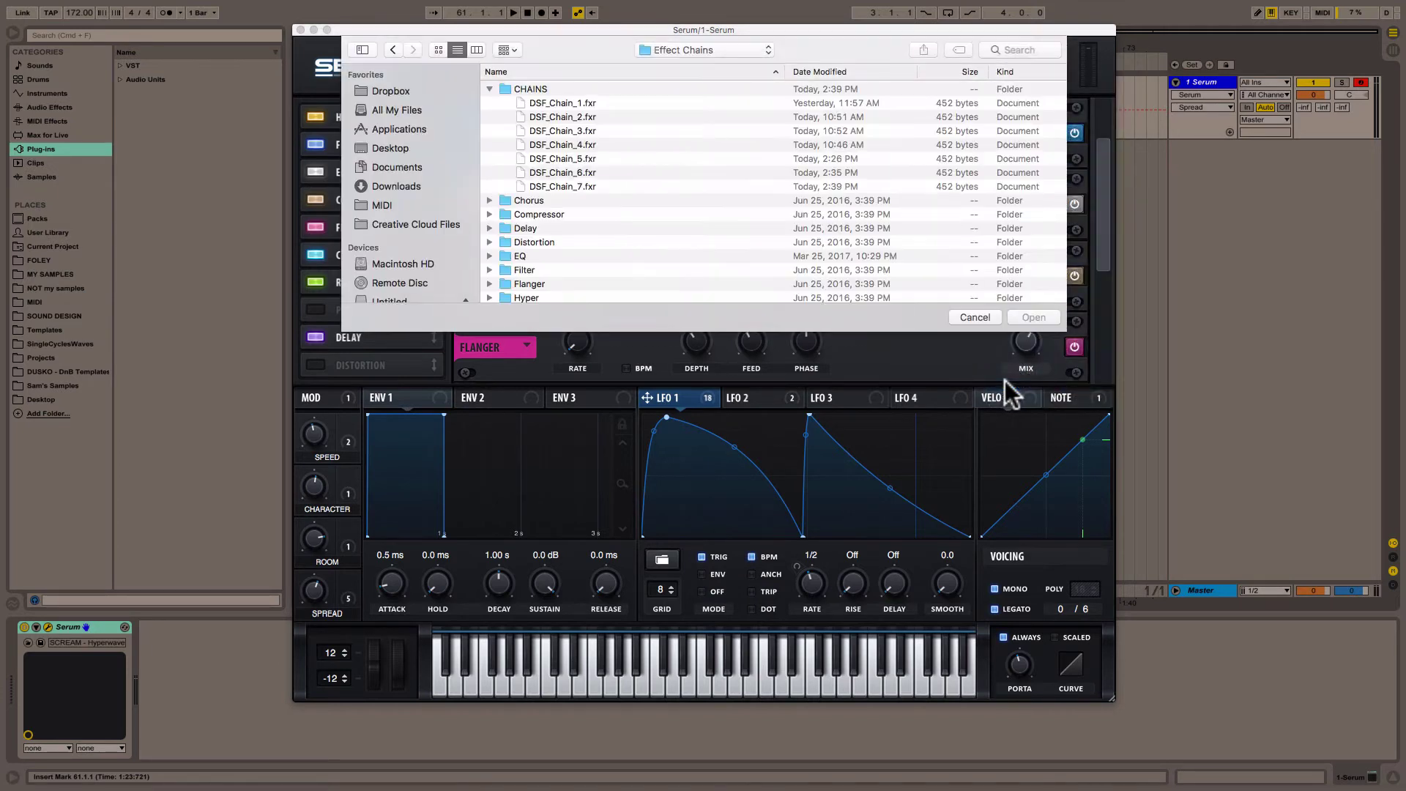
{"action": "left_click", "coordinate": [583, 111]}
{"action": "left_click", "coordinate": [1034, 317]}
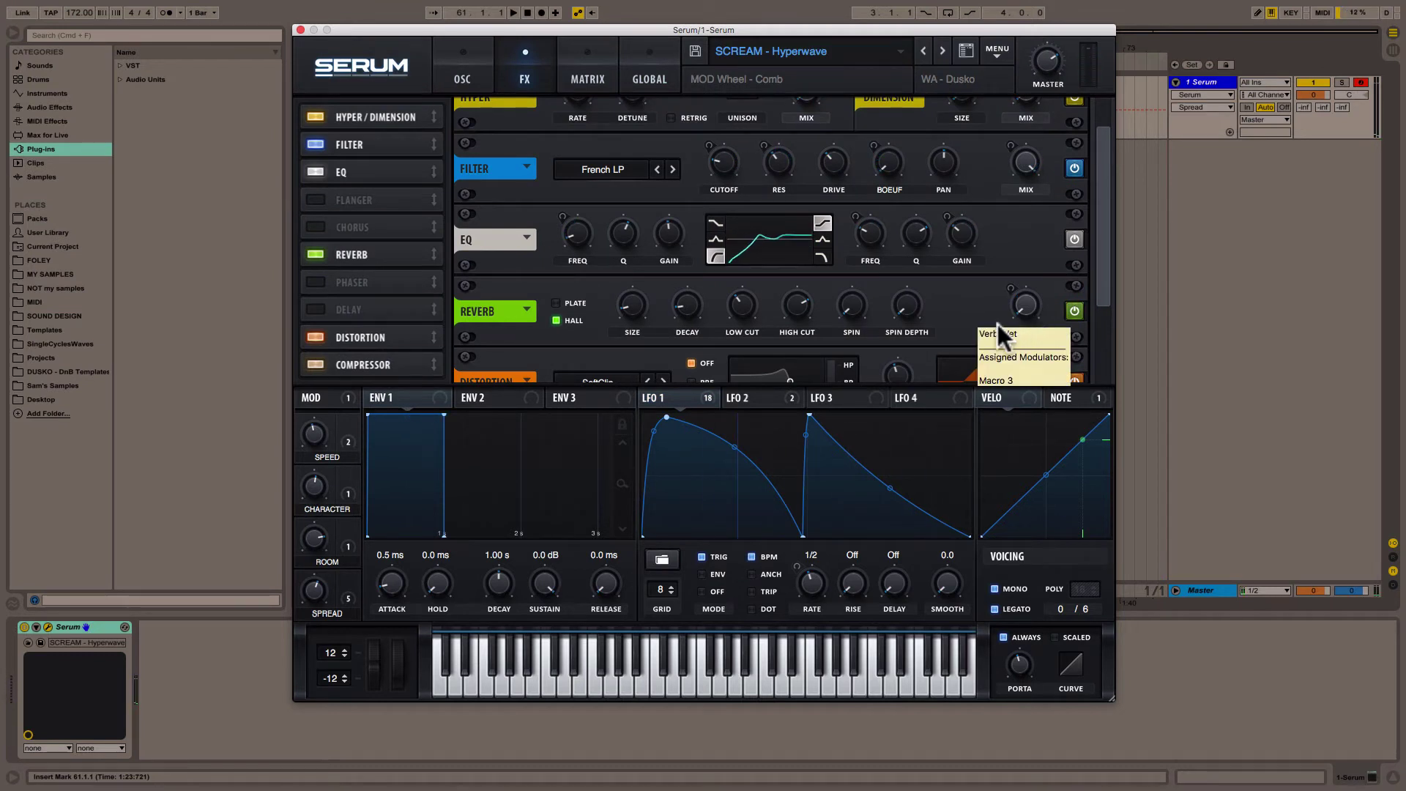
{"action": "mouse_move", "coordinate": [714, 389]}
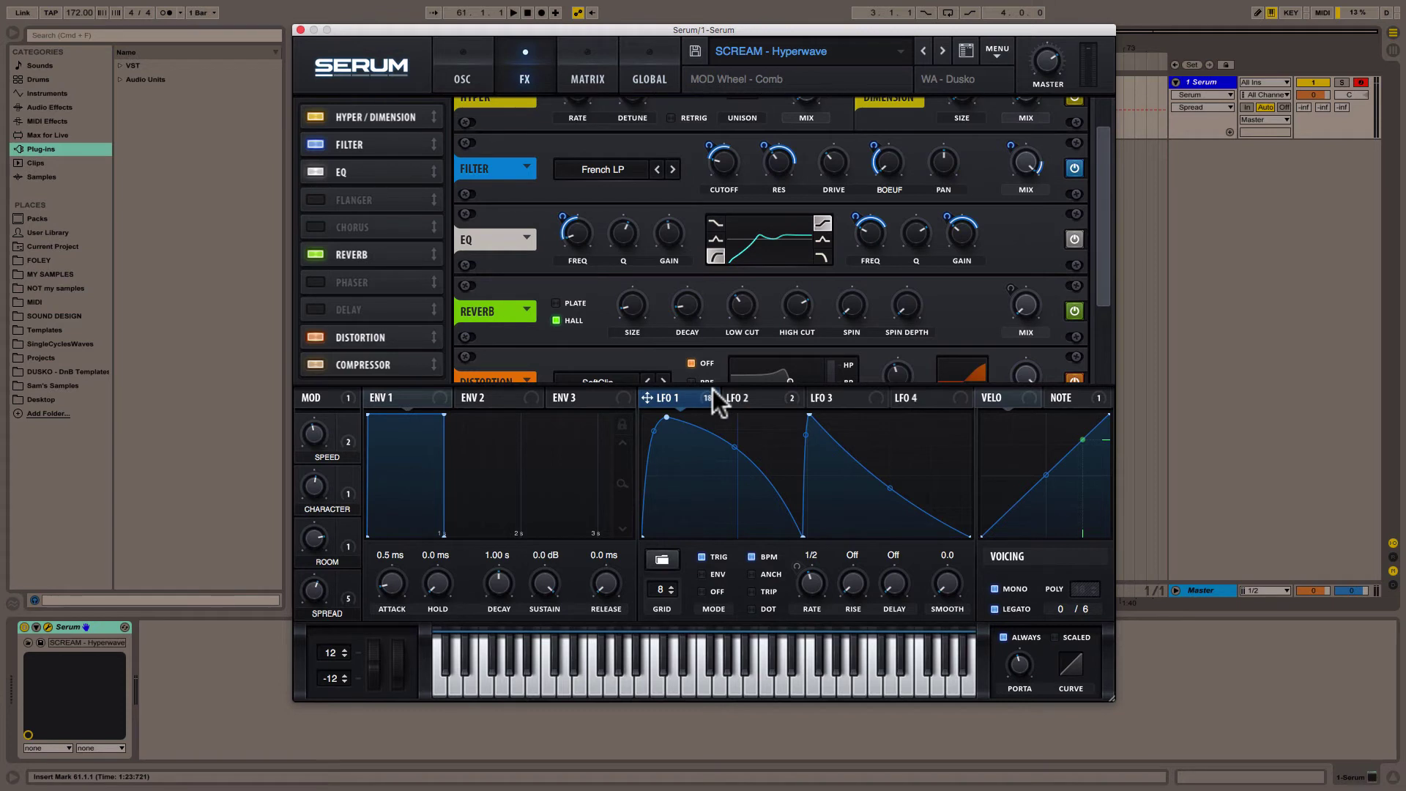
{"action": "left_click", "coordinate": [428, 369]}
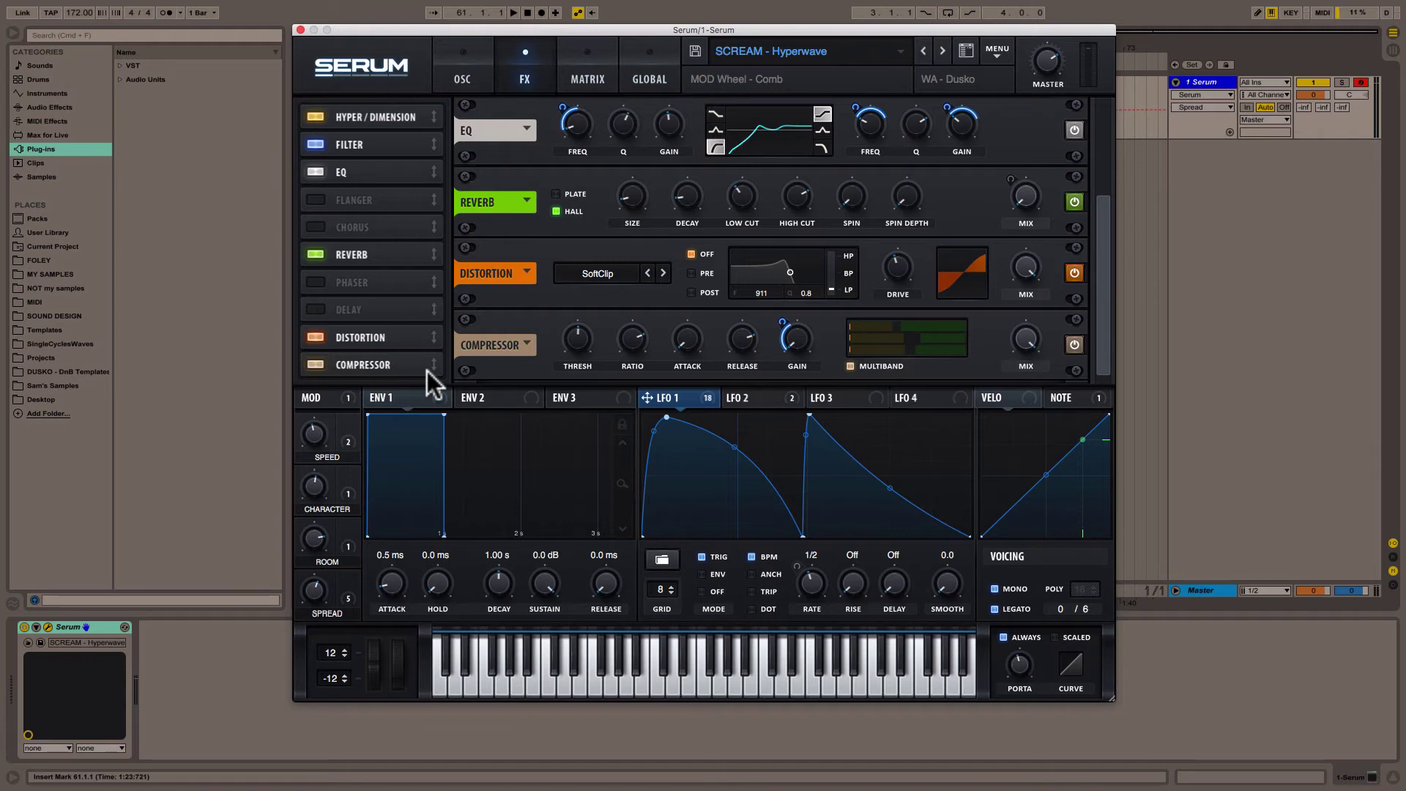
{"action": "left_click", "coordinate": [996, 52]}
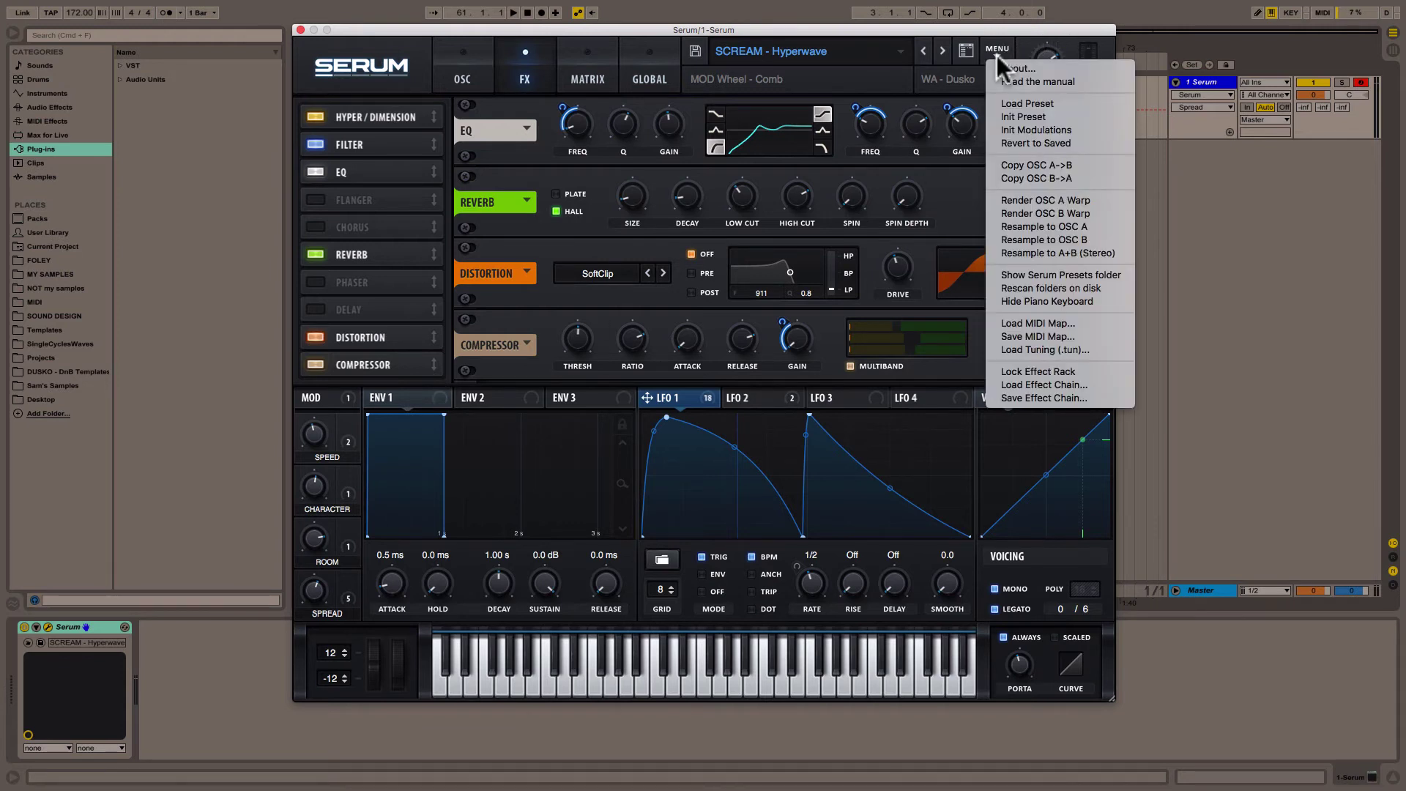
Step: Load DSF_Chain_1.fxr from CHAINS, bringing in Compressor, Flanger, Chorus and Reverb
{"action": "left_click", "coordinate": [1000, 383]}
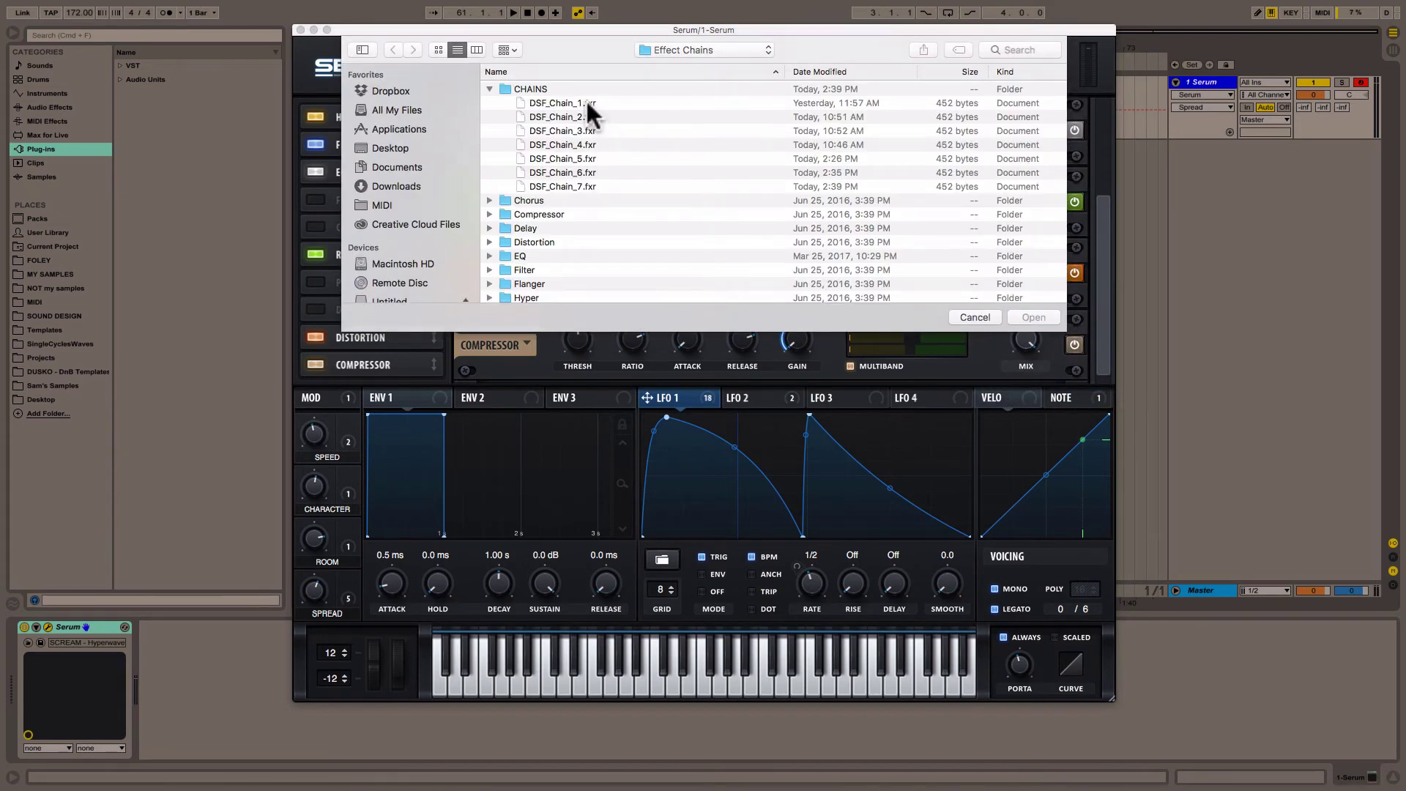
{"action": "left_click", "coordinate": [586, 103]}
{"action": "left_click", "coordinate": [1028, 315]}
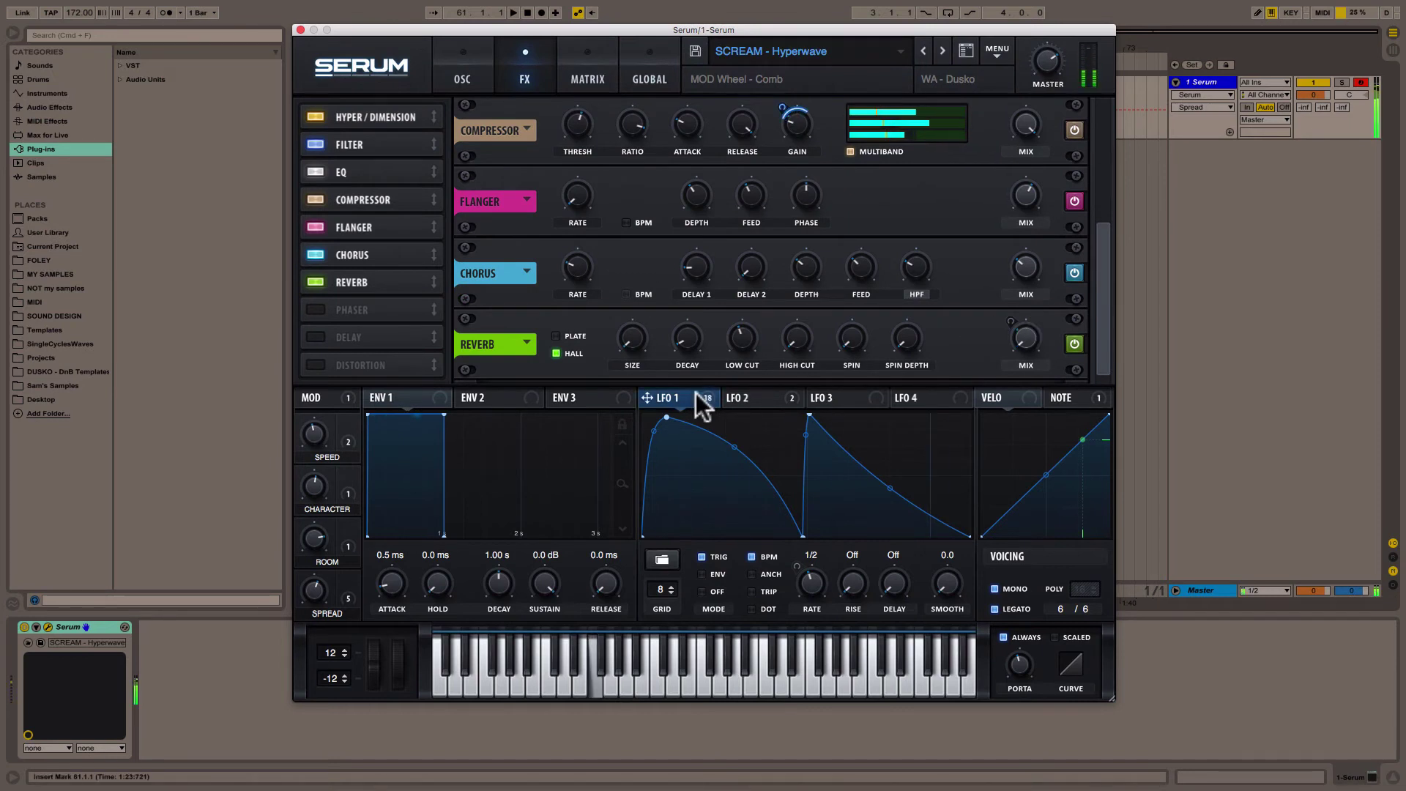
{"action": "left_click", "coordinate": [989, 51]}
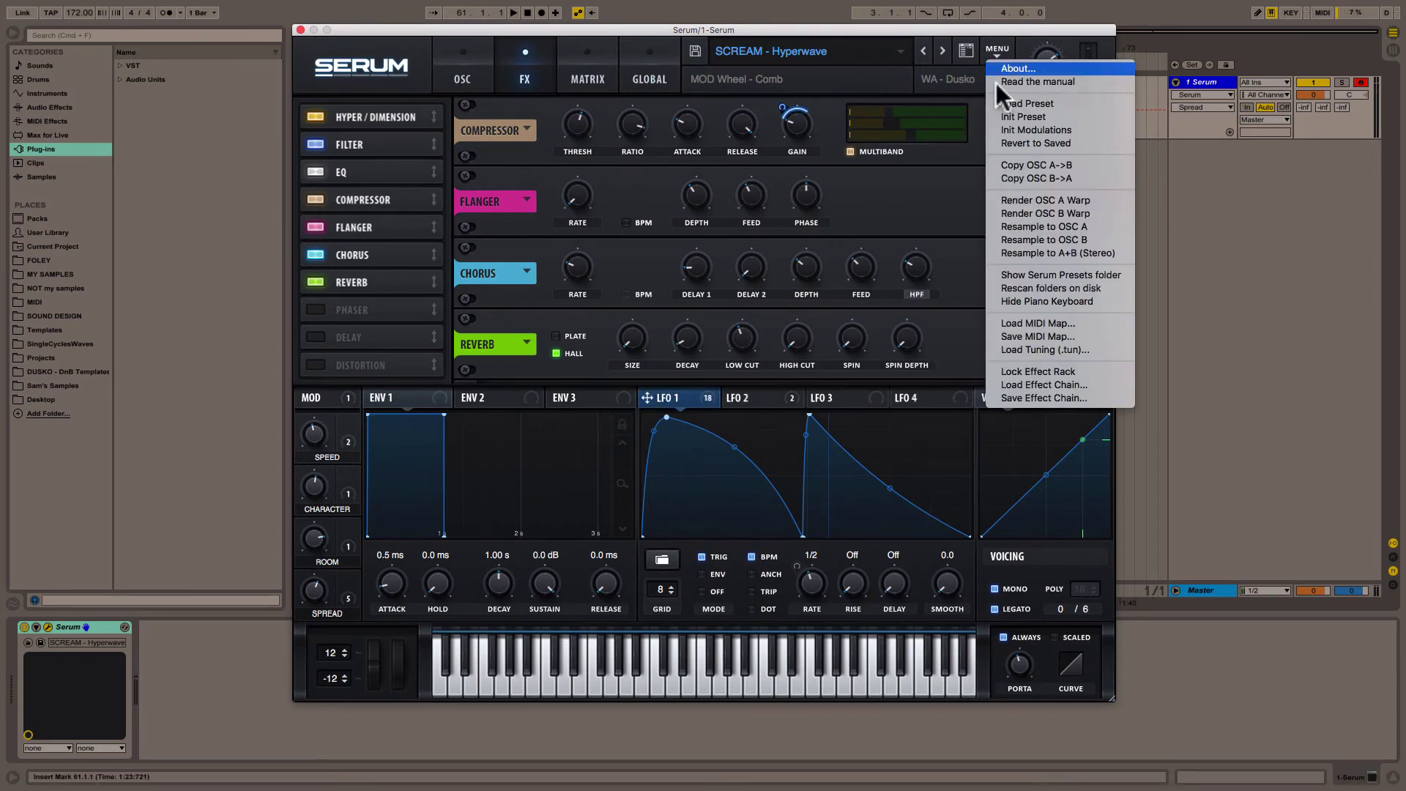
Step: Begin saving the effect chain in CHAINS, entering the name Bass_Scream_Chain
{"action": "left_click", "coordinate": [1030, 394]}
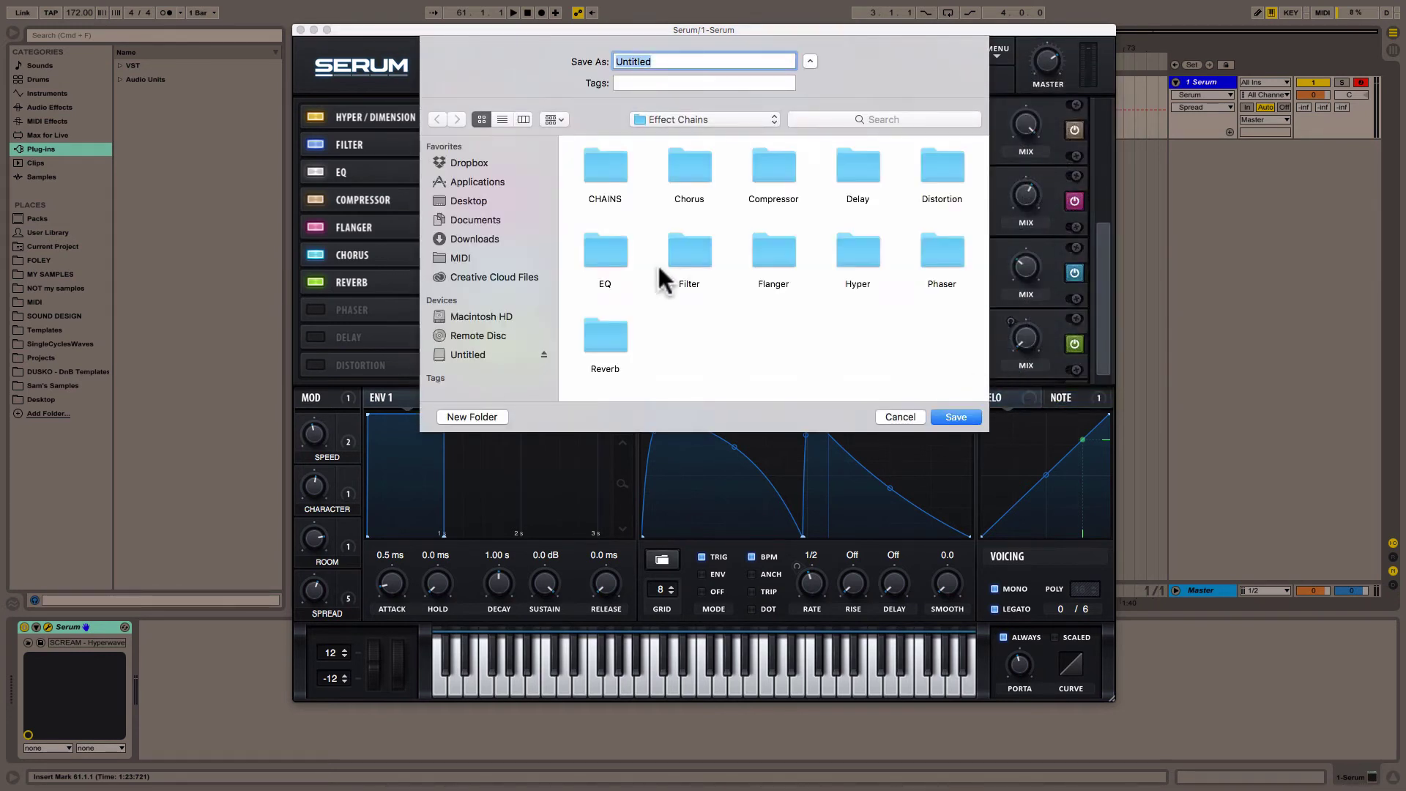
{"action": "double_click", "coordinate": [605, 155]}
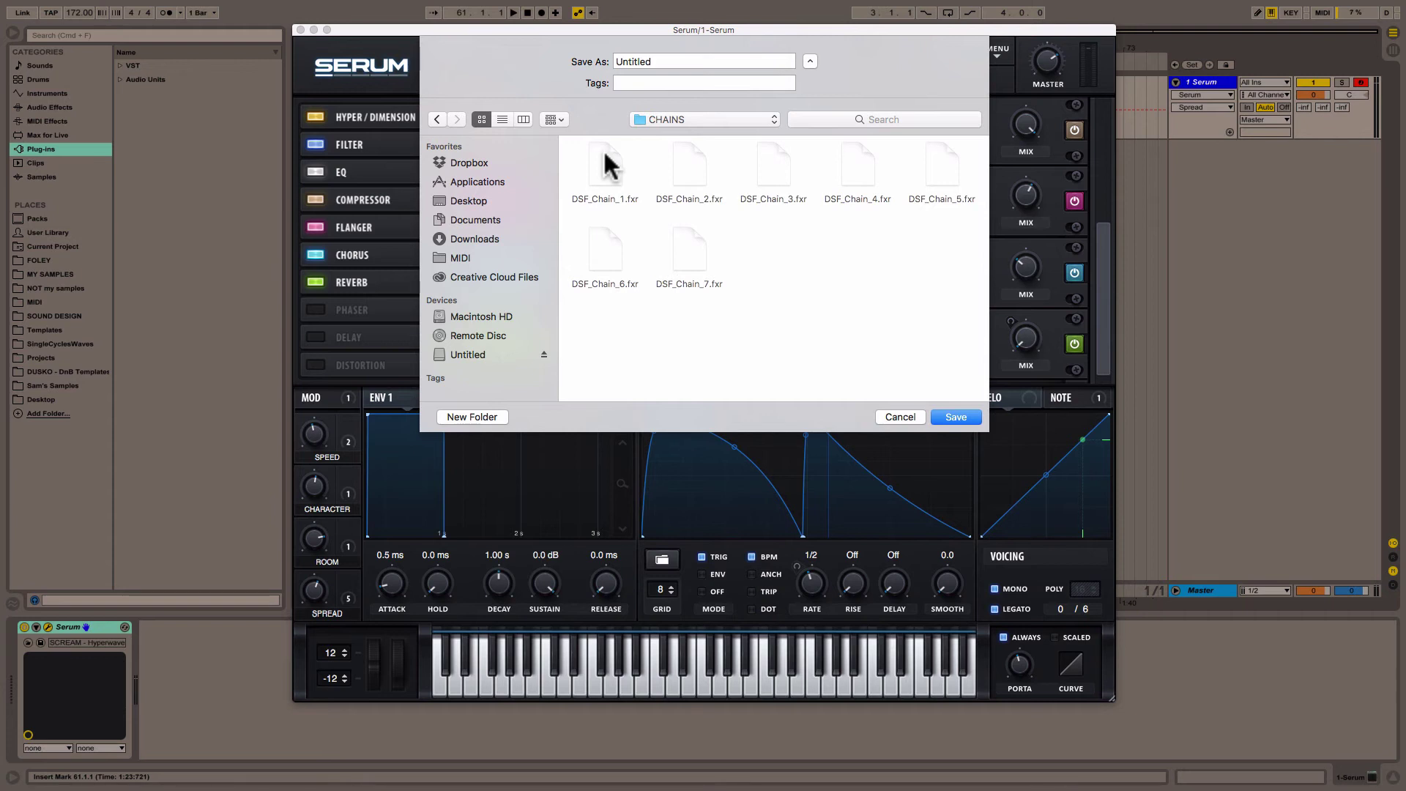
{"action": "double_click", "coordinate": [636, 62]}
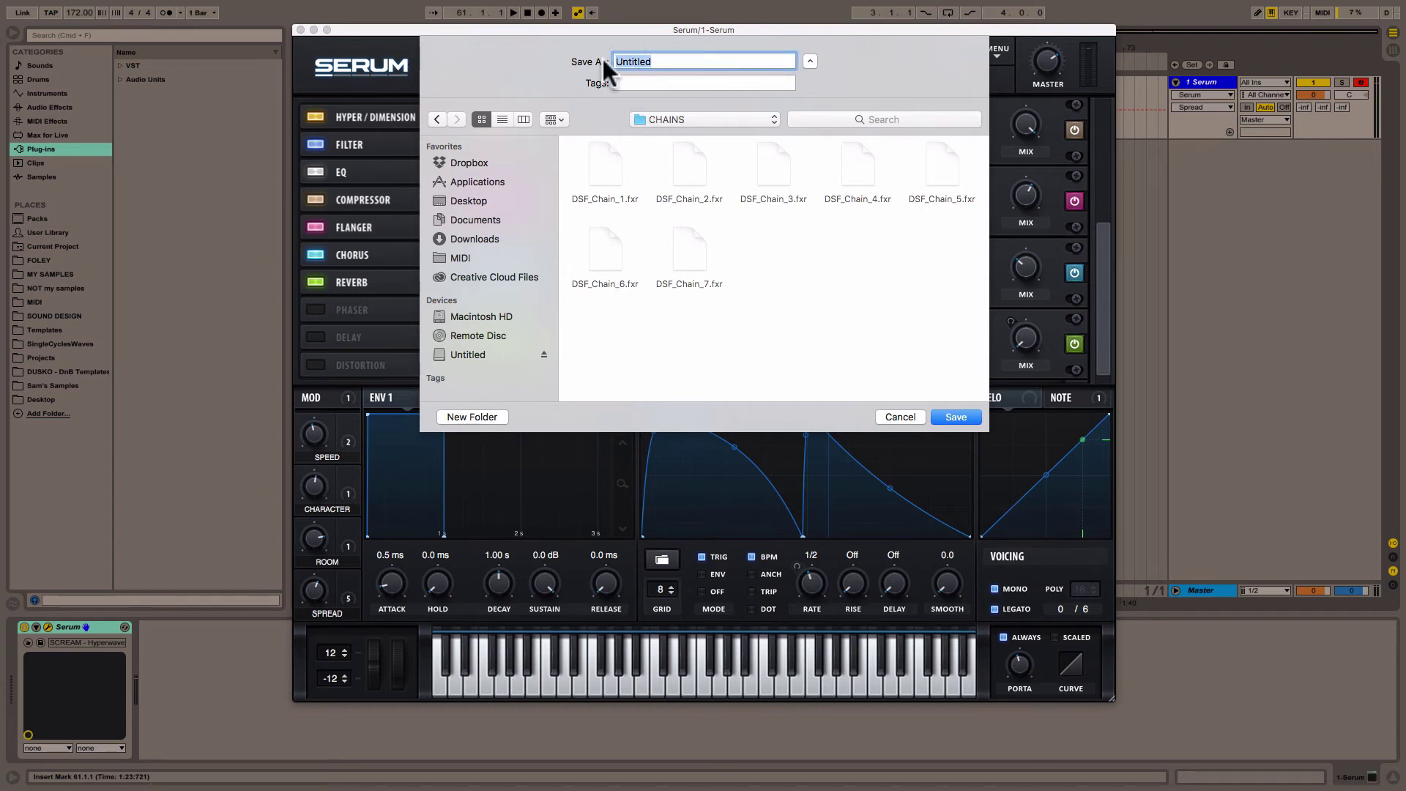
{"action": "type", "text": "Scream_Chain_1"}
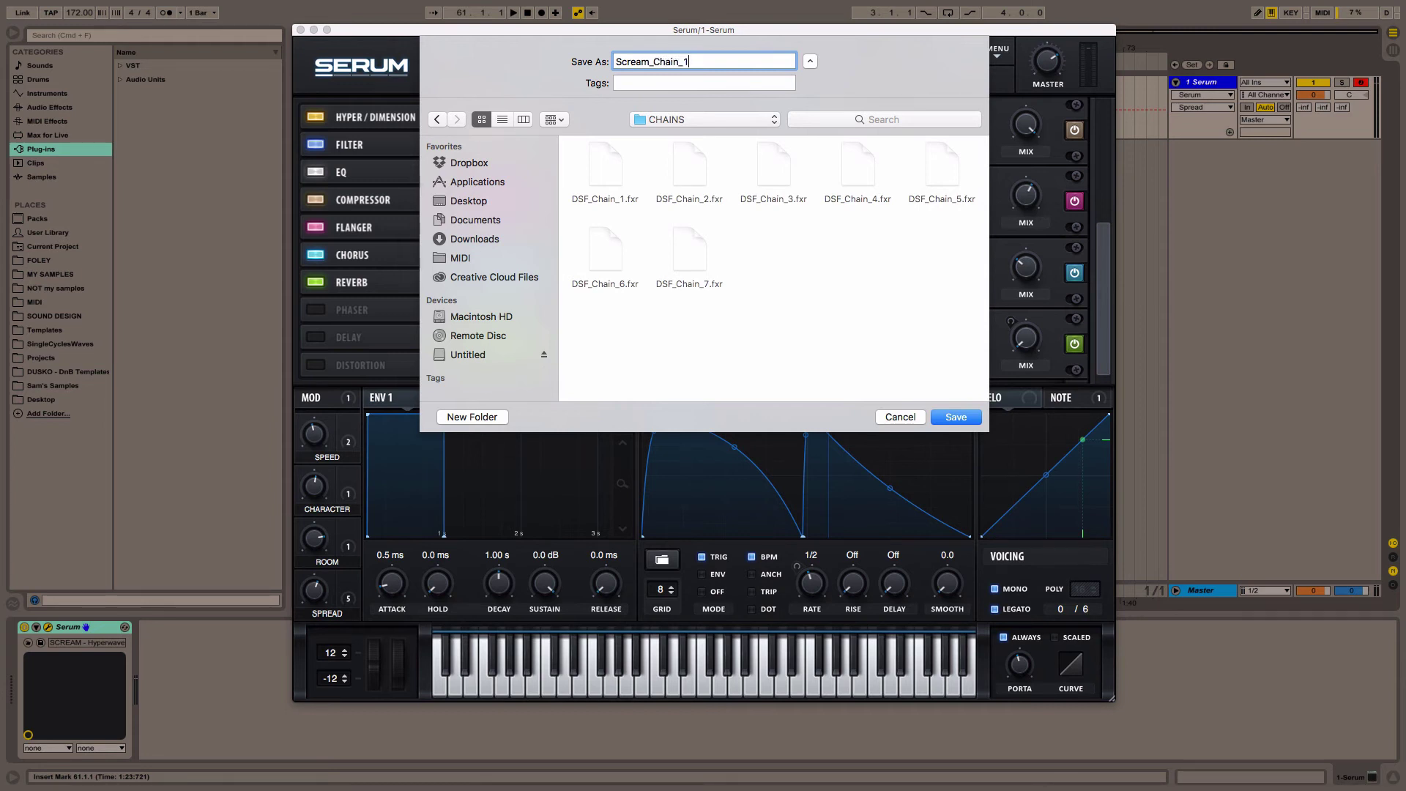
{"action": "key", "text": "BackSpace"}
{"action": "key", "text": "BackSpace"}
{"action": "key", "text": "BackSpace"}
{"action": "key", "text": "BackSpace"}
{"action": "key", "text": "BackSpace"}
{"action": "key", "text": "BackSpace"}
{"action": "key", "text": "BackSpace"}
{"action": "key", "text": "BackSpace"}
{"action": "key", "text": "BackSpace"}
{"action": "key", "text": "BackSpace"}
{"action": "key", "text": "BackSpace"}
{"action": "key", "text": "BackSpace"}
{"action": "key", "text": "BackSpace"}
{"action": "key", "text": "BackSpace"}
{"action": "type", "text": "Bass_Scream"}
{"action": "type", "text": "hain_1"}
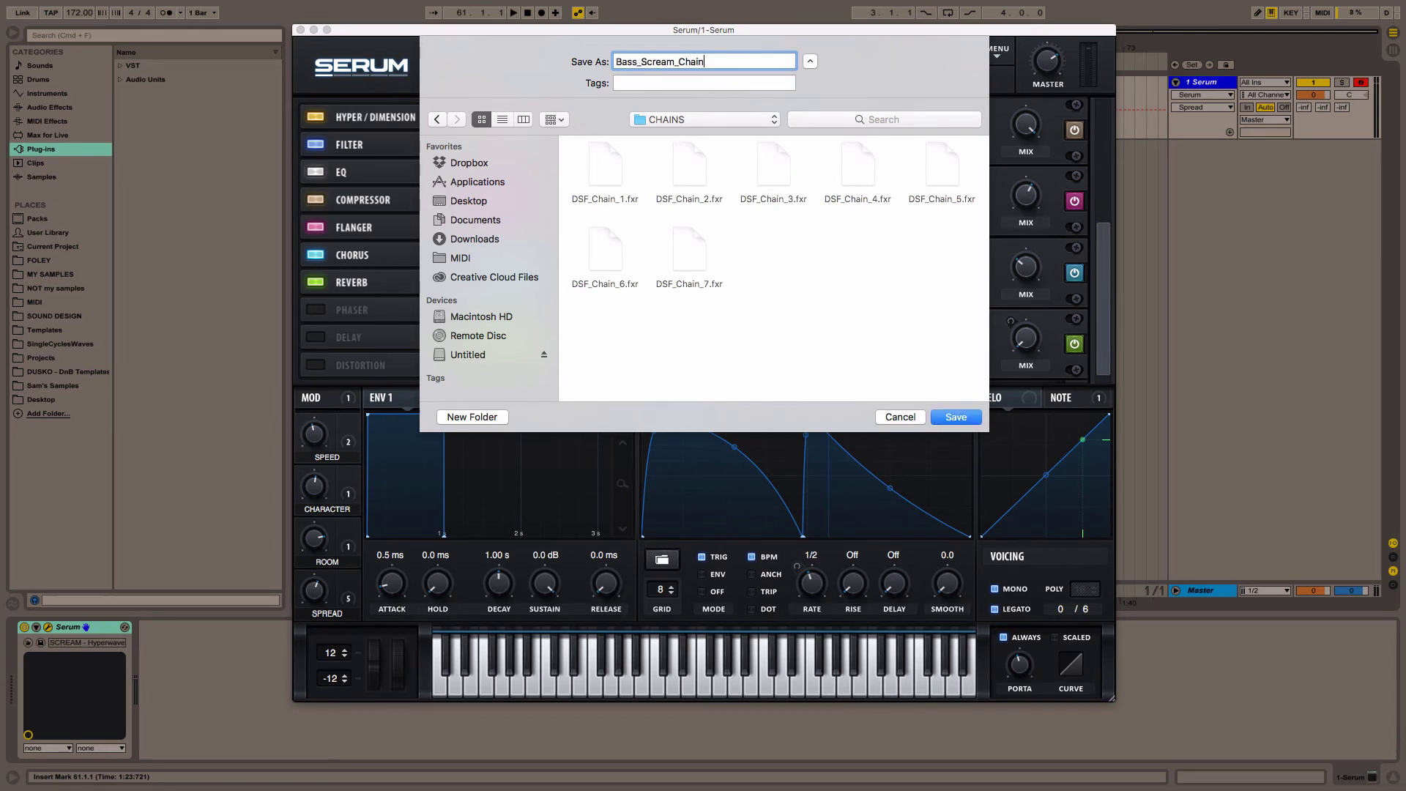